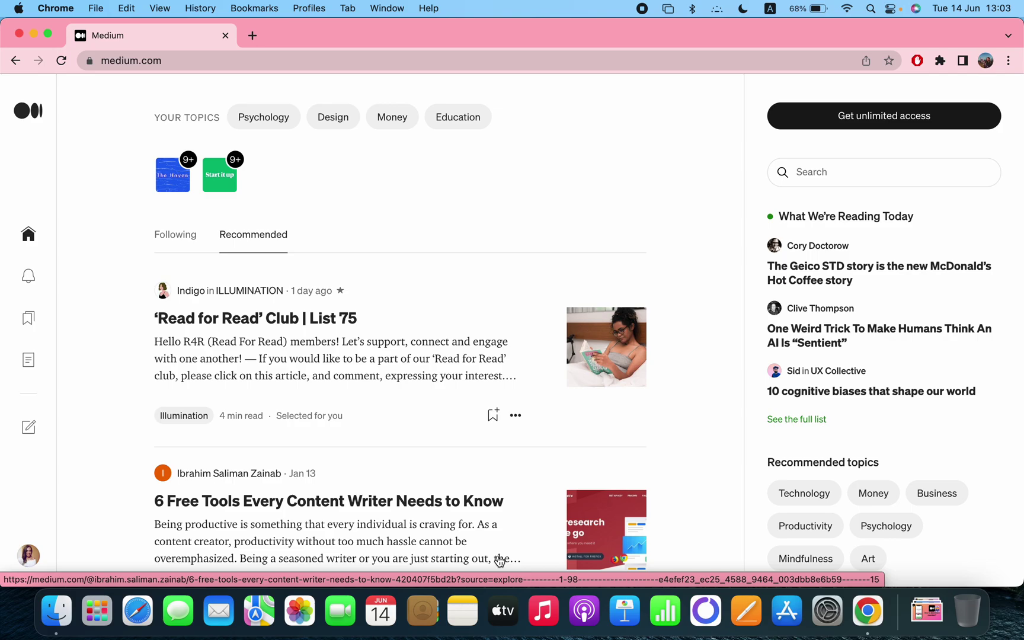
# - Open the account menu from the profile avatar at the bottom of the left sidebar
pyautogui.click(35, 558)
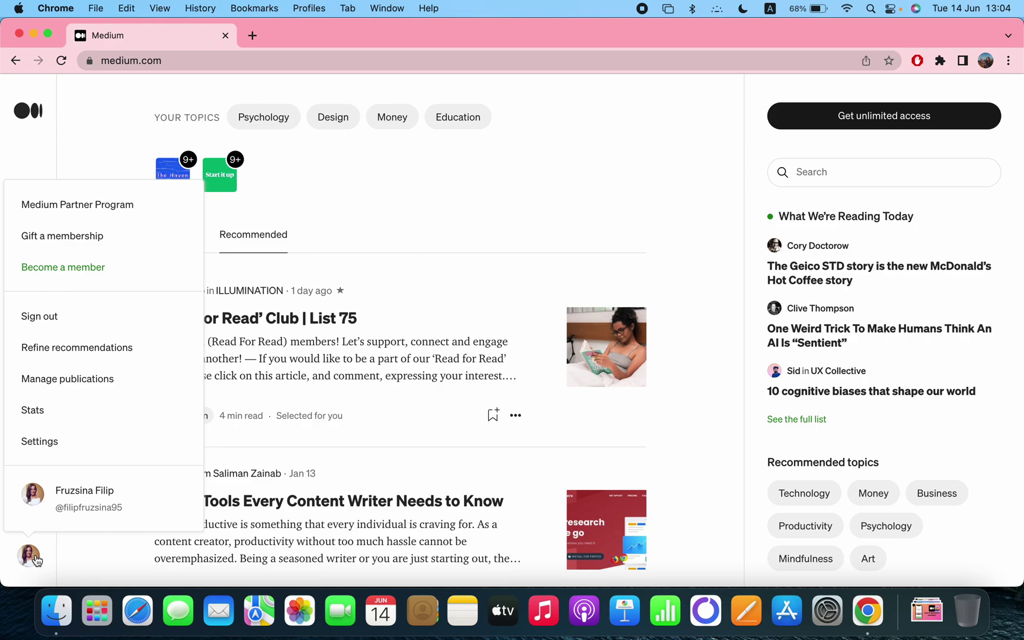
# - View your own profile page, then go to Settings from the avatar menu
pyautogui.click(35, 496)
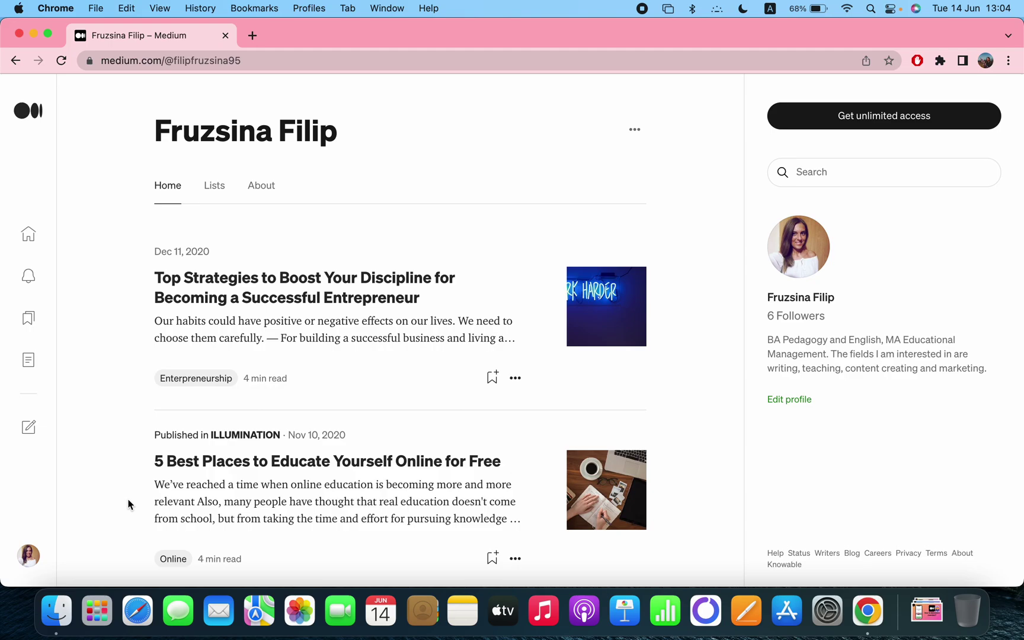
pyautogui.click(37, 555)
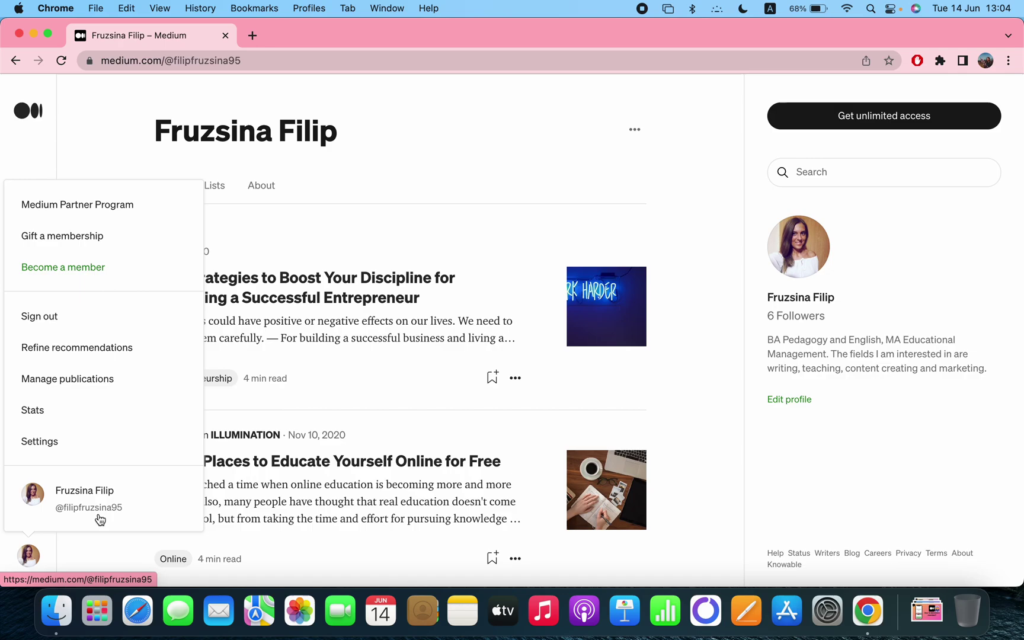
pyautogui.click(58, 445)
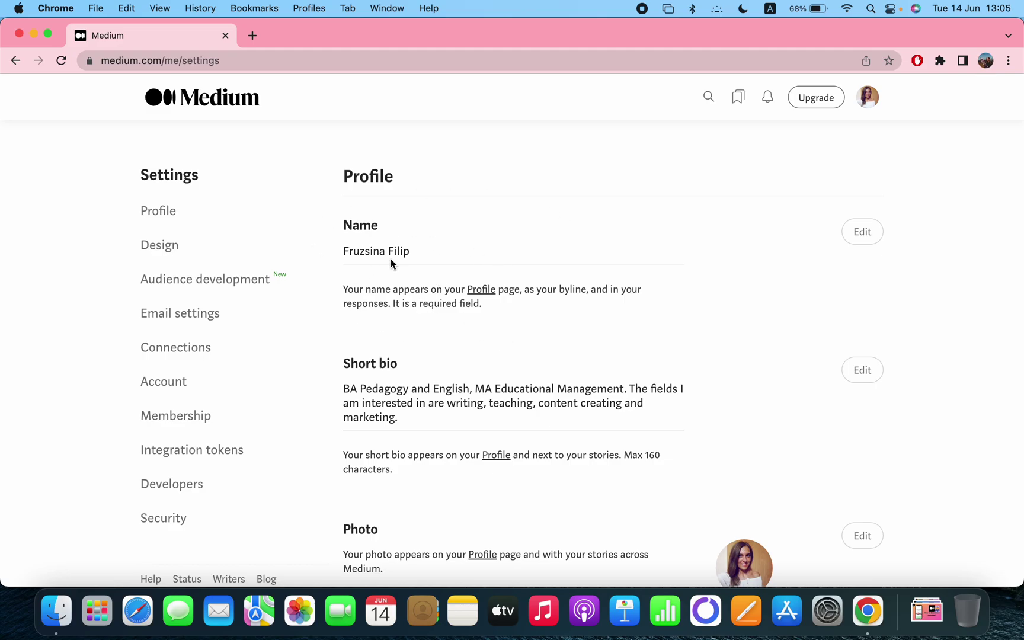
# - Scroll past Photo, About page and Username & URL to Design and Audience development
pyautogui.scroll(-5, 446, 281)
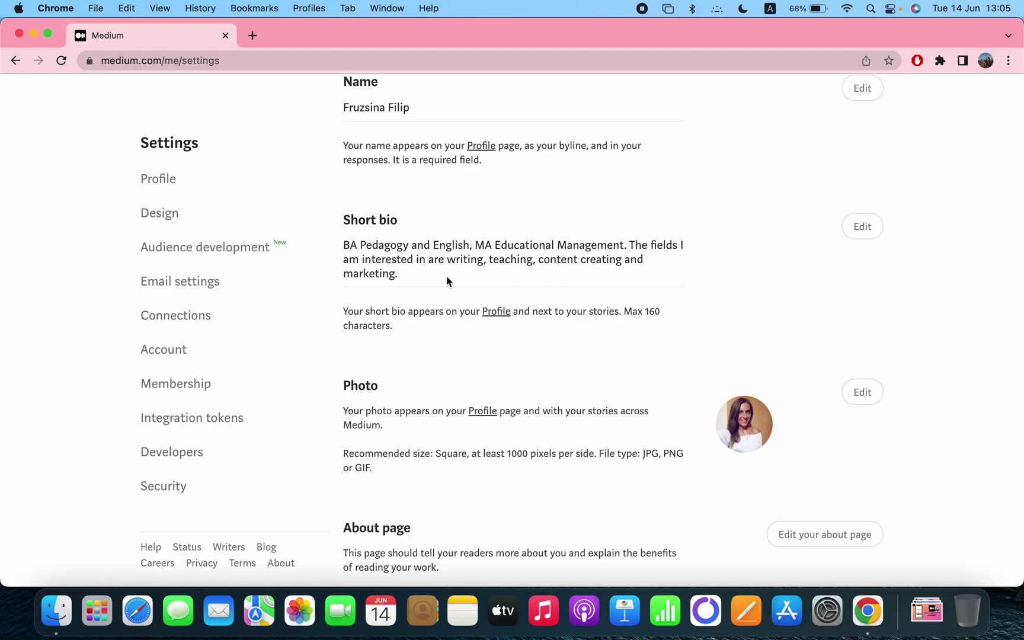
pyautogui.scroll(-8, 447, 277)
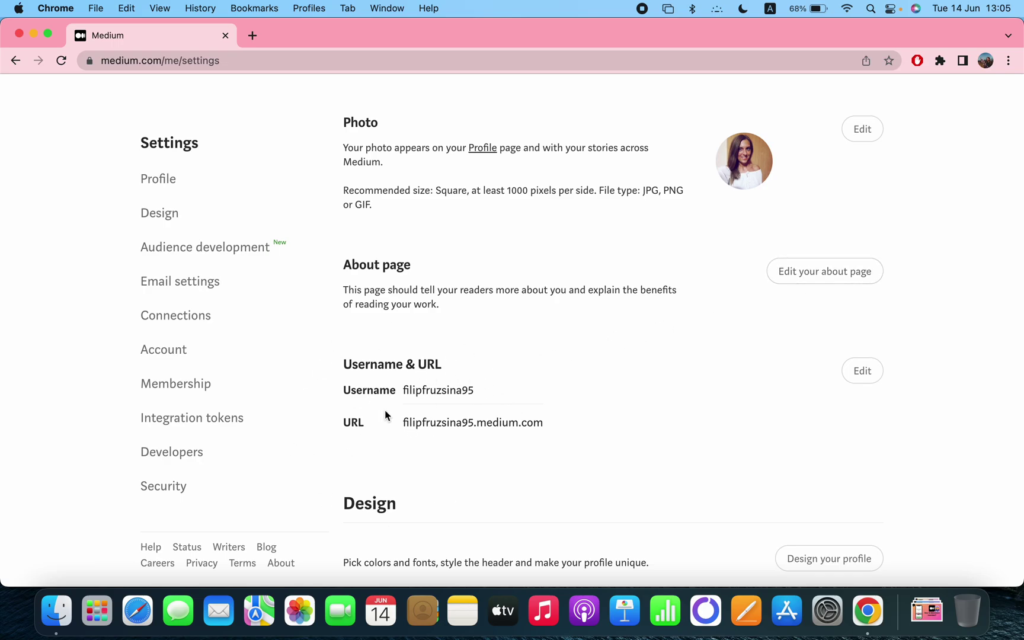
pyautogui.scroll(-5, 438, 461)
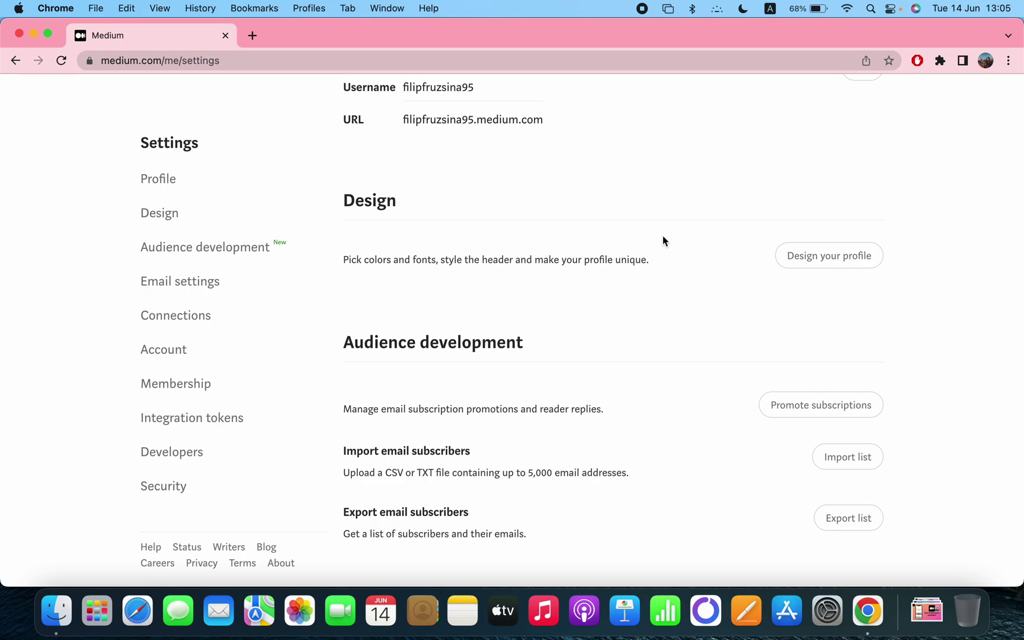
pyautogui.click(842, 266)
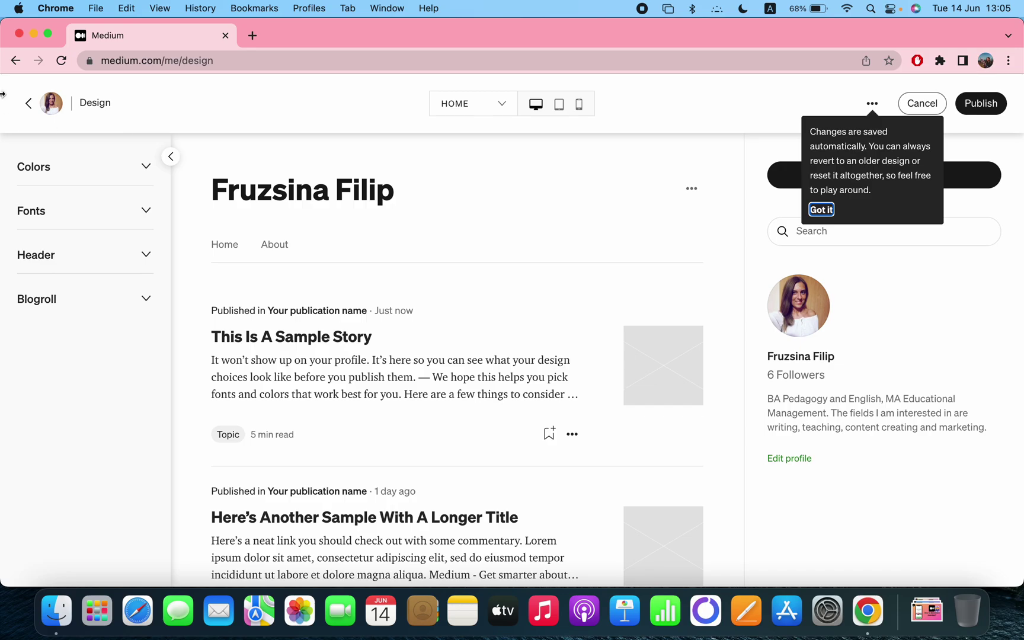
pyautogui.click(27, 104)
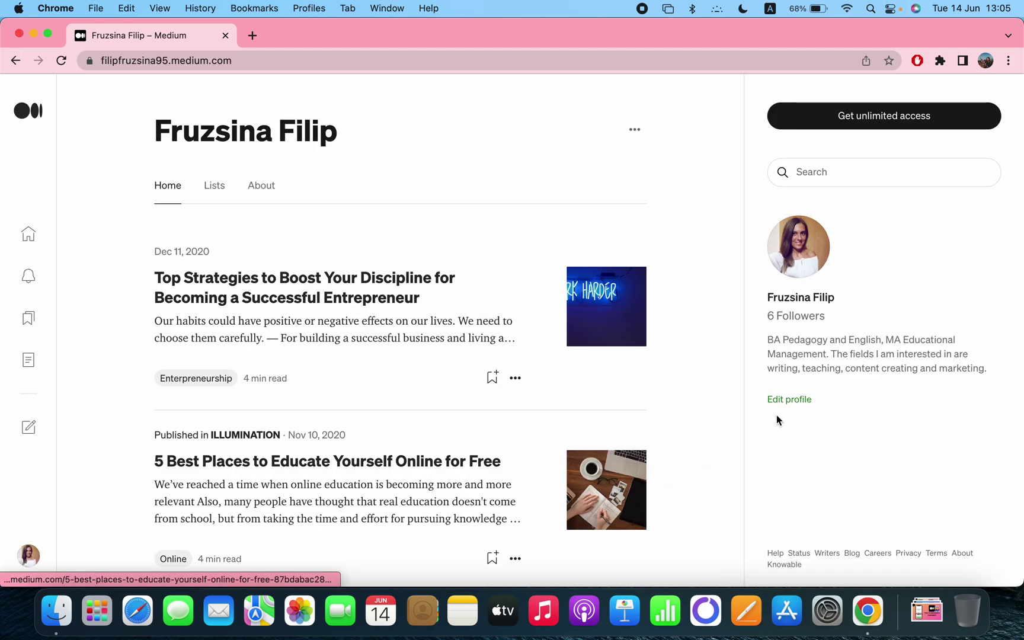
pyautogui.click(30, 555)
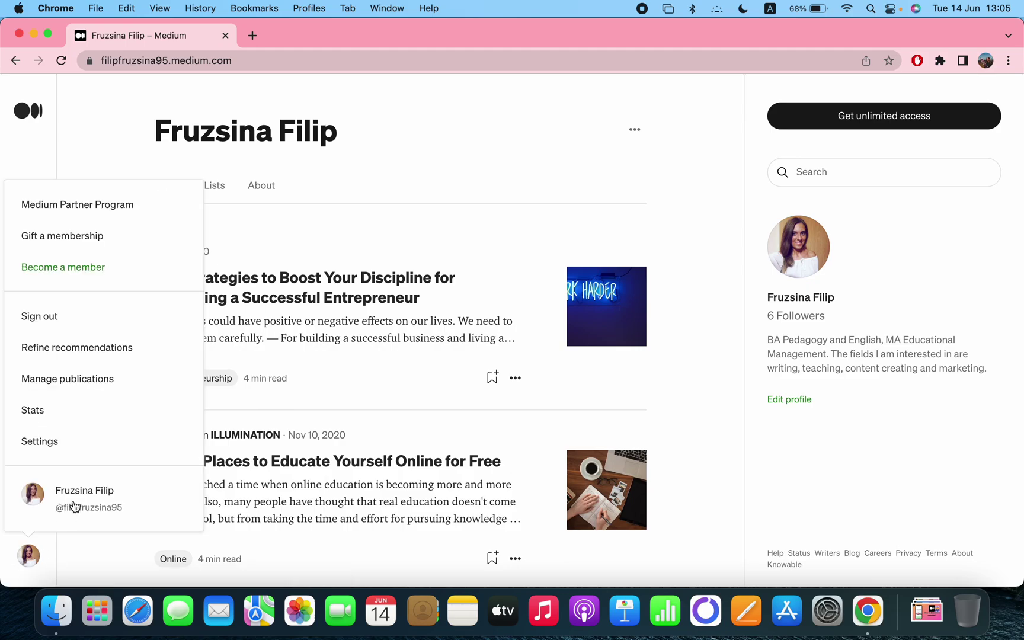
pyautogui.click(47, 442)
# - Scroll to Email settings, showing Medium Digest set to Daily and Emails from writers On
pyautogui.scroll(-10, 717, 501)
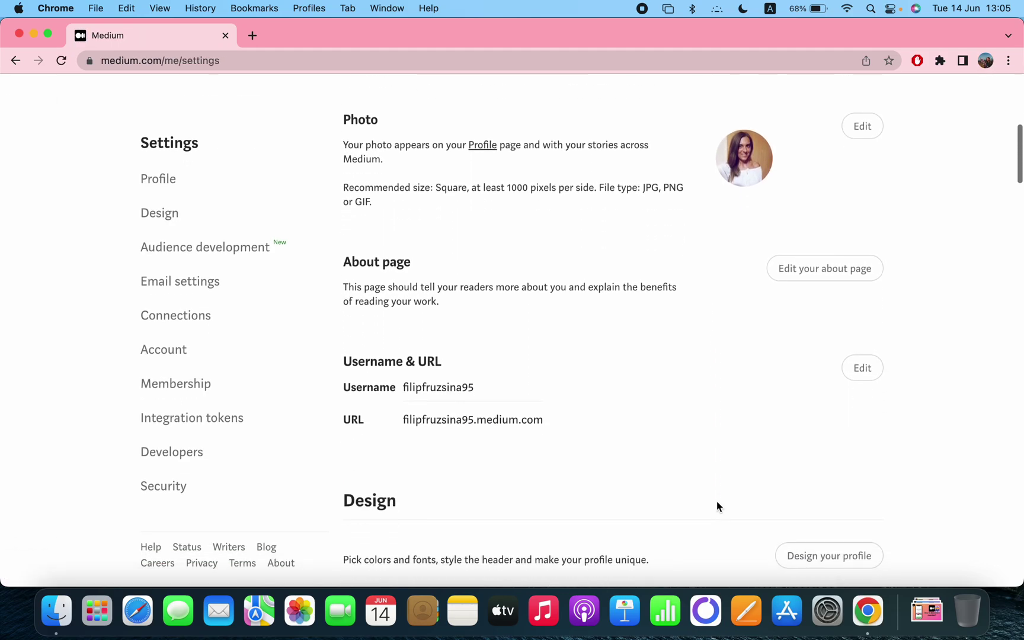
pyautogui.scroll(-4, 717, 507)
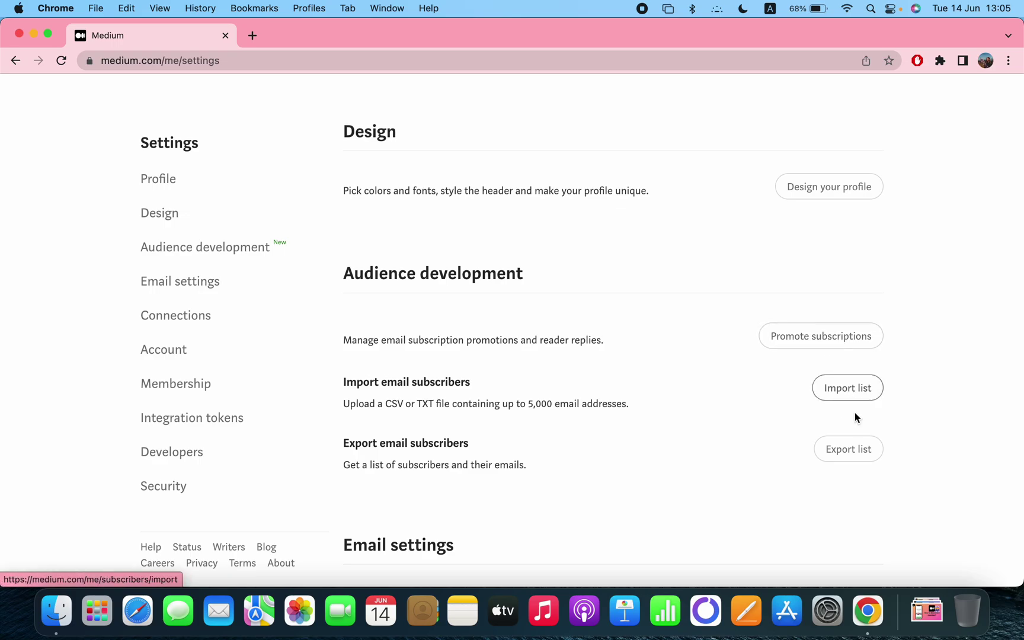
pyautogui.scroll(-3, 780, 461)
pyautogui.scroll(-2, 780, 461)
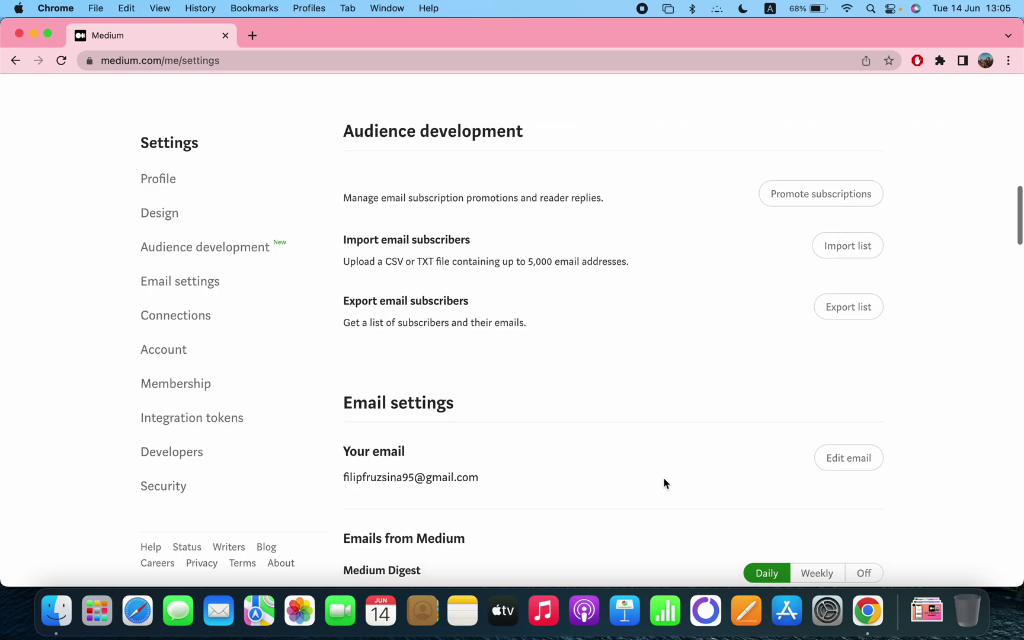
pyautogui.scroll(-8, 664, 482)
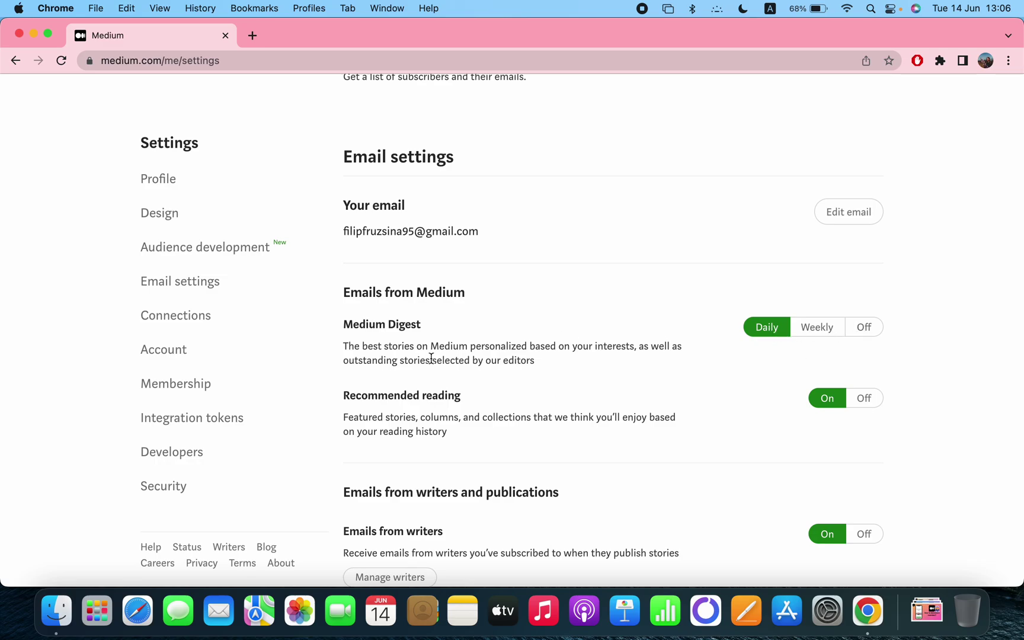
# - Scroll past Mention notifications (Network) and the All email toggle down to Connections
pyautogui.scroll(-2, 497, 470)
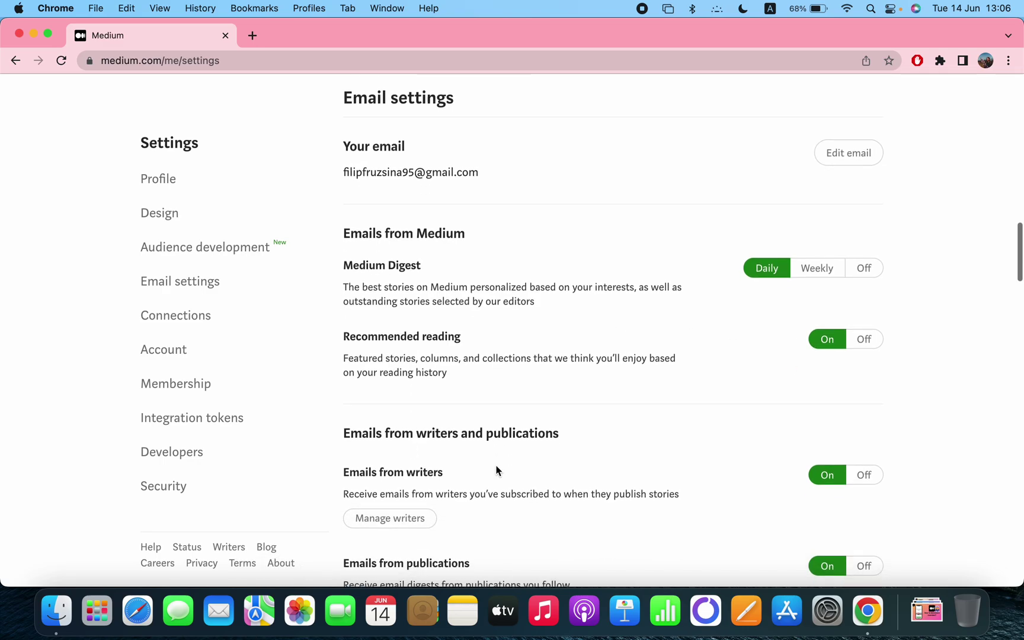
pyautogui.scroll(-3, 497, 469)
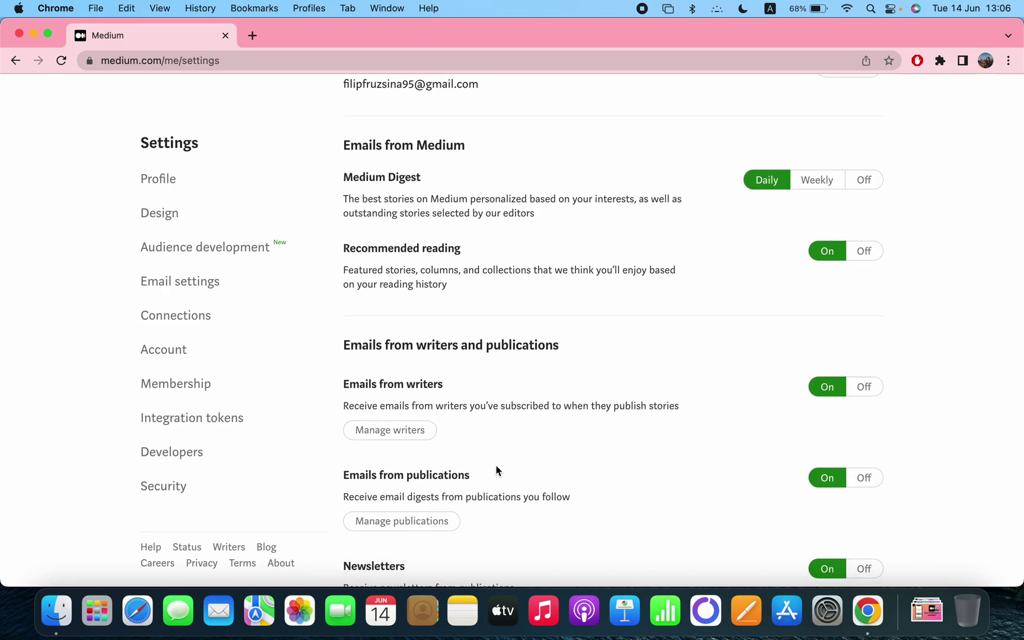
pyautogui.scroll(-6, 496, 470)
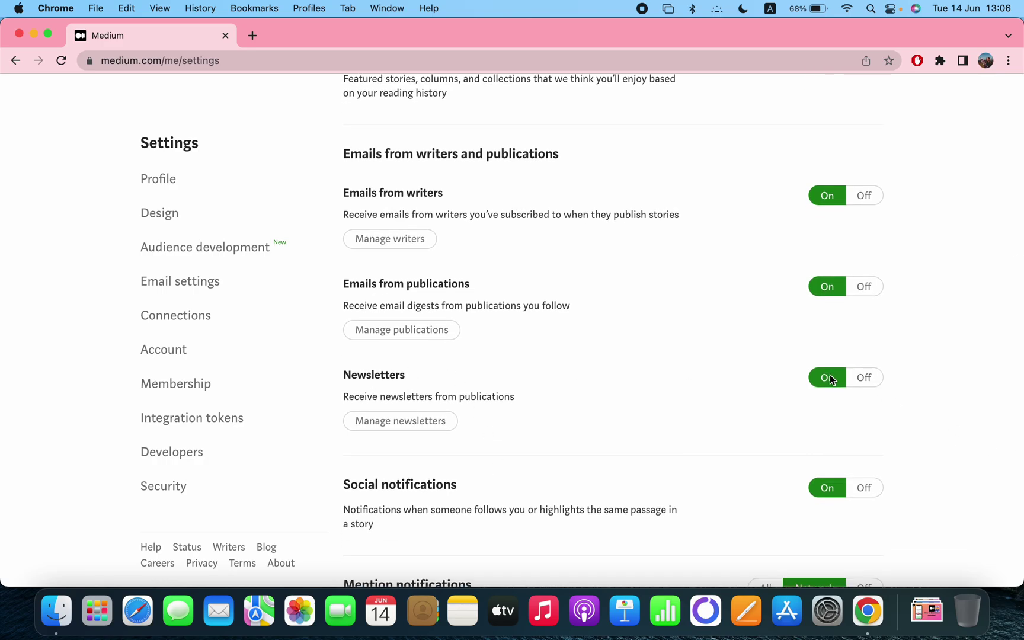
pyautogui.scroll(-5, 461, 466)
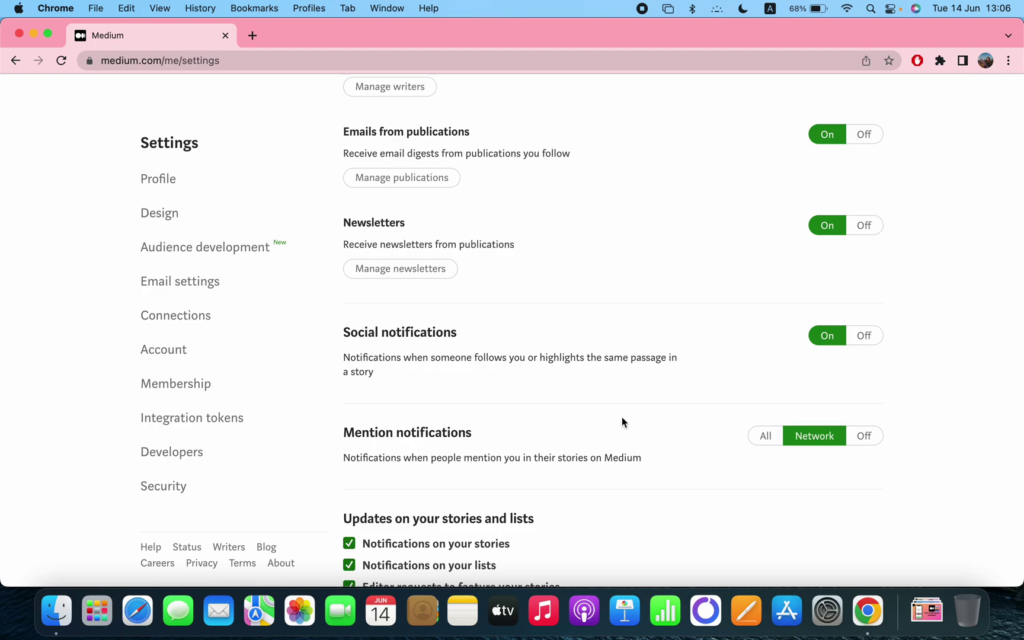
pyautogui.scroll(-3, 622, 420)
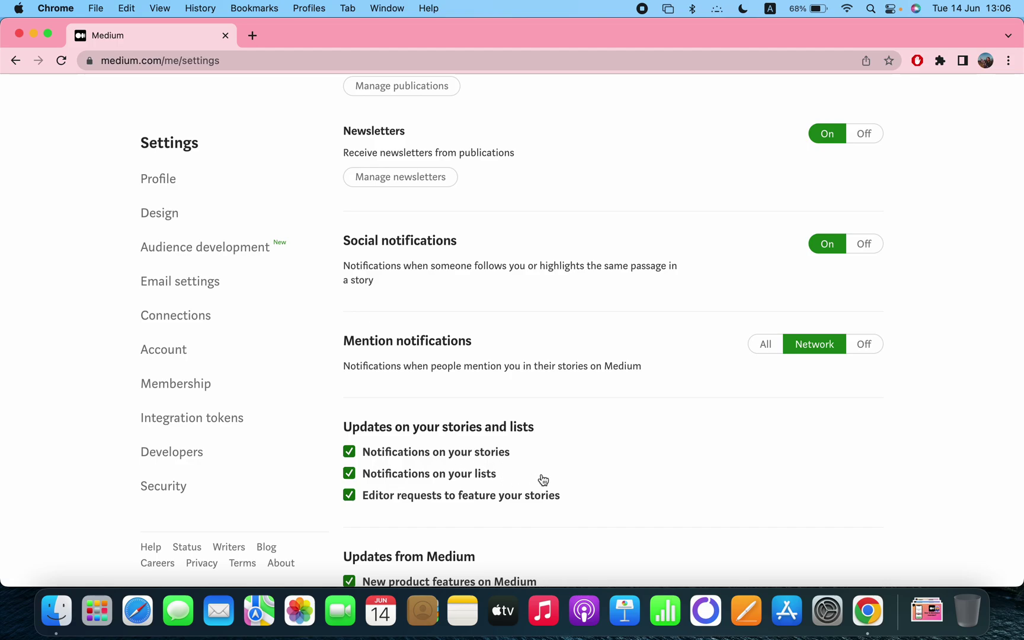
pyautogui.scroll(-3, 543, 478)
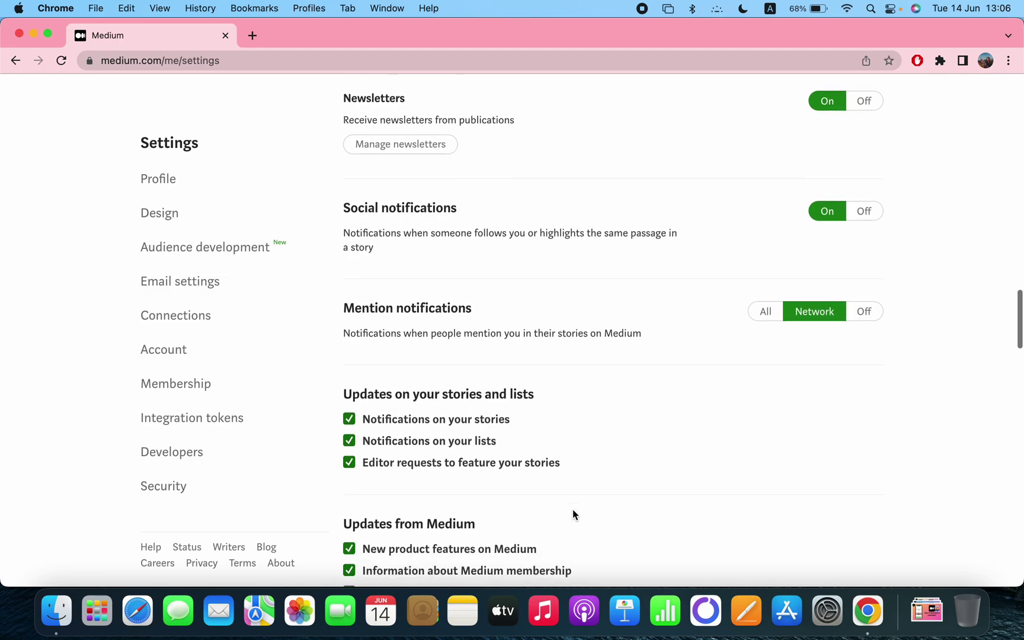
pyautogui.scroll(-8, 573, 509)
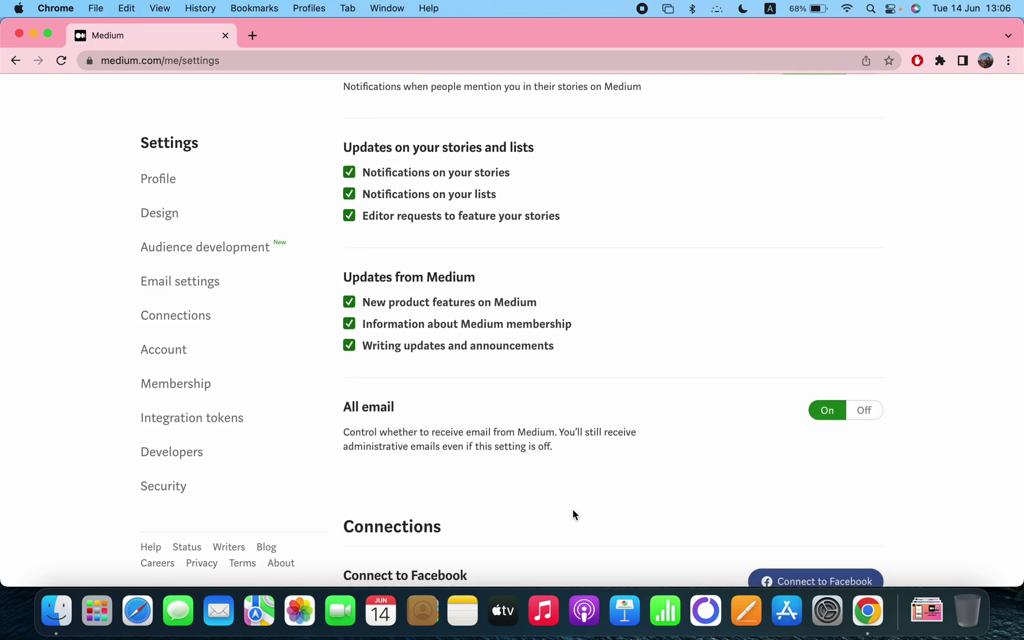
pyautogui.scroll(-3, 573, 508)
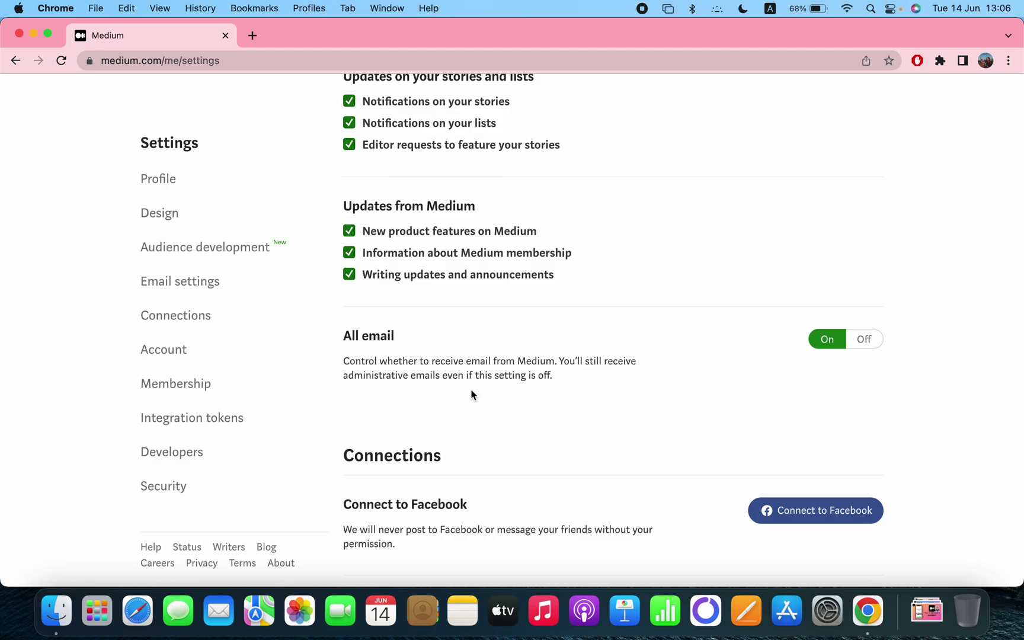
# - Scroll through Connections (only Google connected) to the Account section with private notes On
pyautogui.scroll(-5, 736, 354)
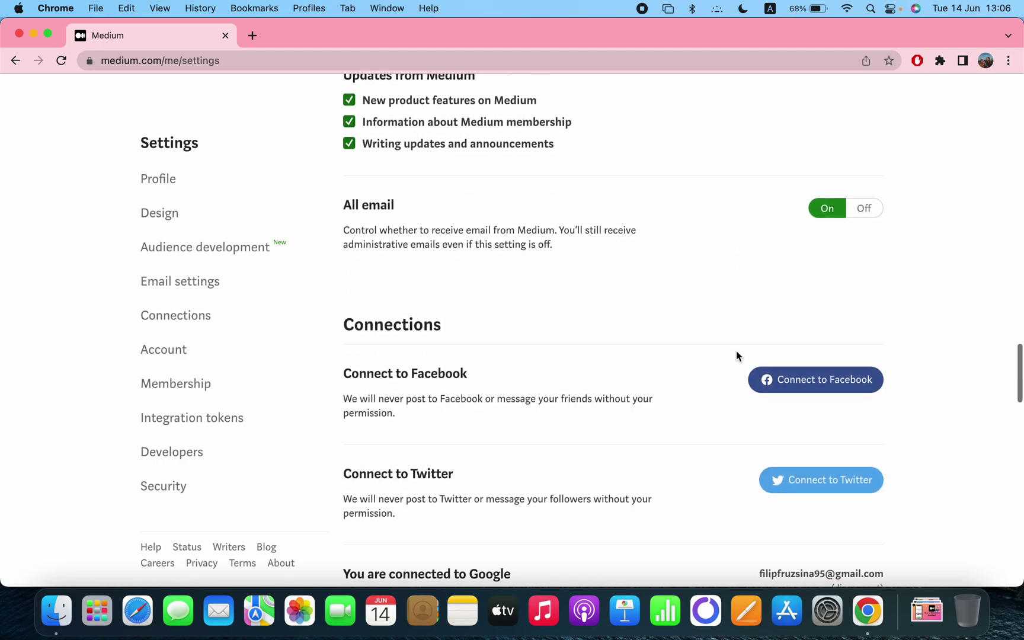
pyautogui.scroll(1, 736, 356)
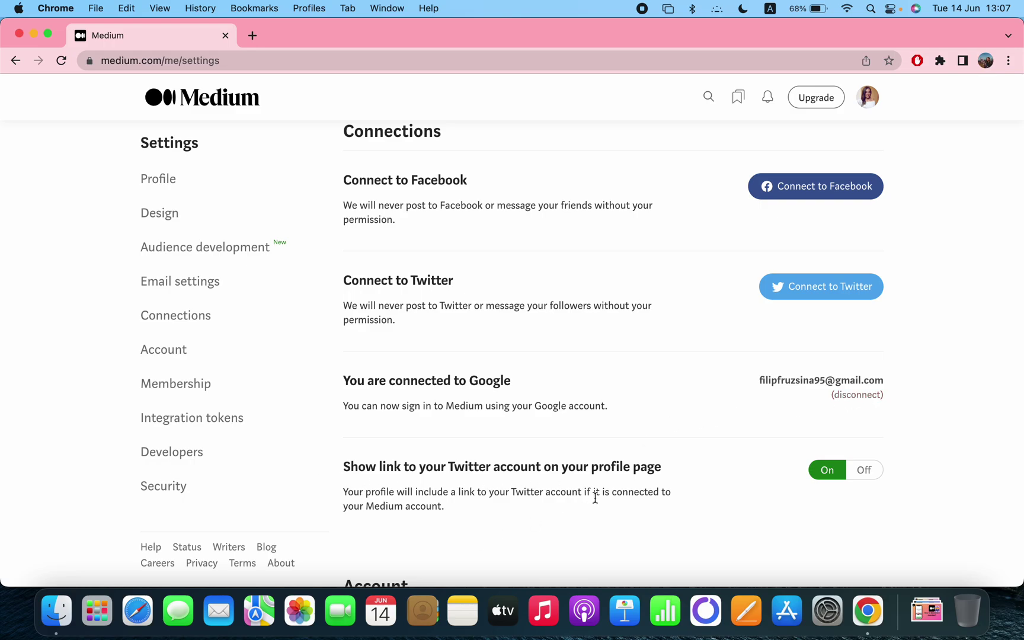
pyautogui.scroll(-5, 646, 491)
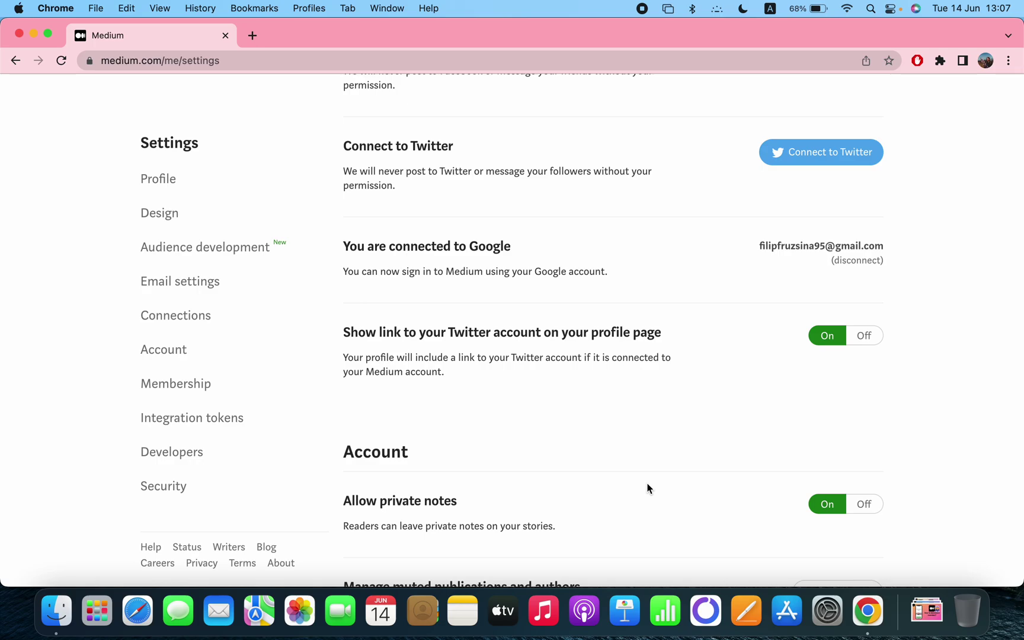
pyautogui.scroll(-5, 647, 488)
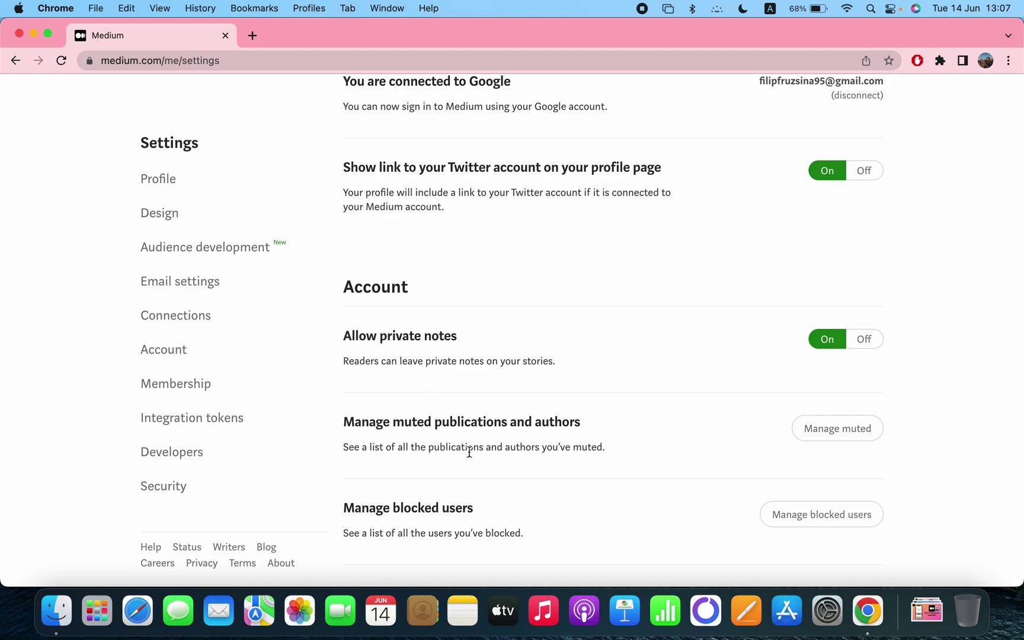
# - Scroll past Download your information, Membership, Integration tokens and Developers to Security's Delete account
pyautogui.scroll(-3, 506, 472)
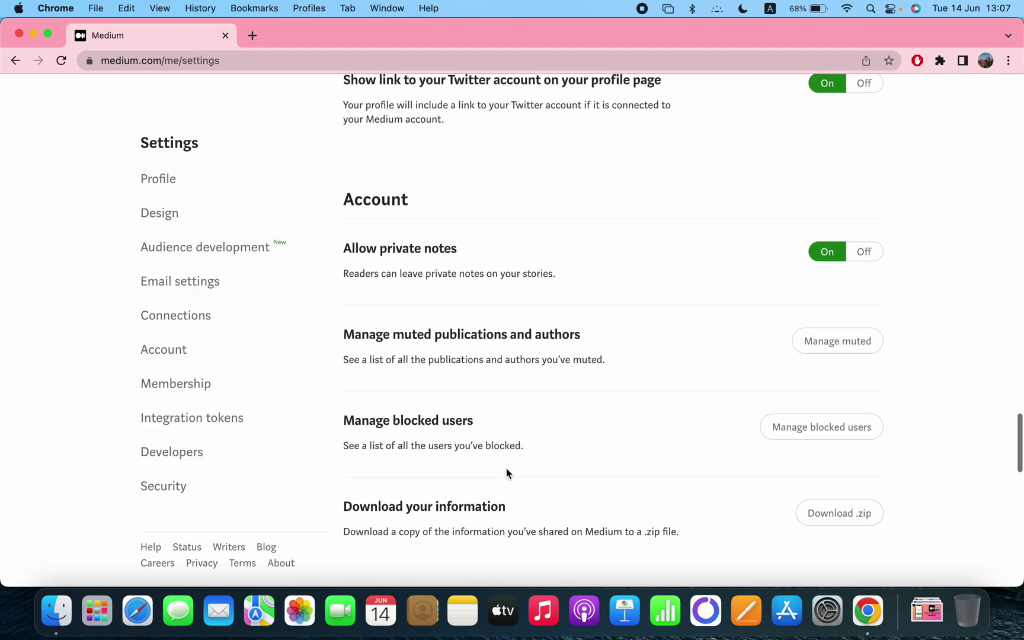
pyautogui.scroll(-3, 507, 471)
pyautogui.scroll(-2, 507, 472)
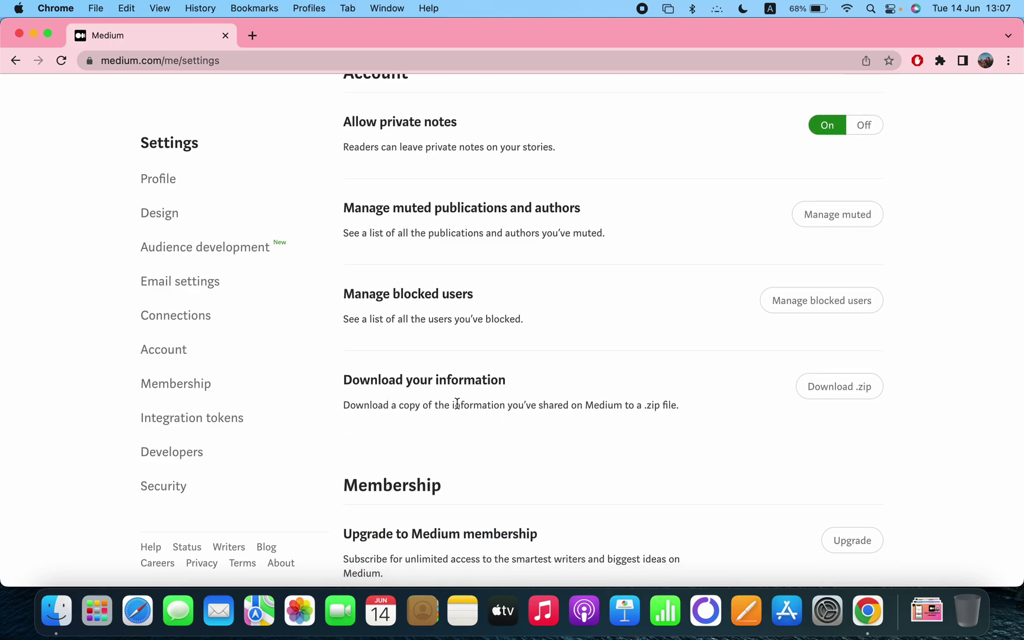
pyautogui.scroll(-6, 523, 498)
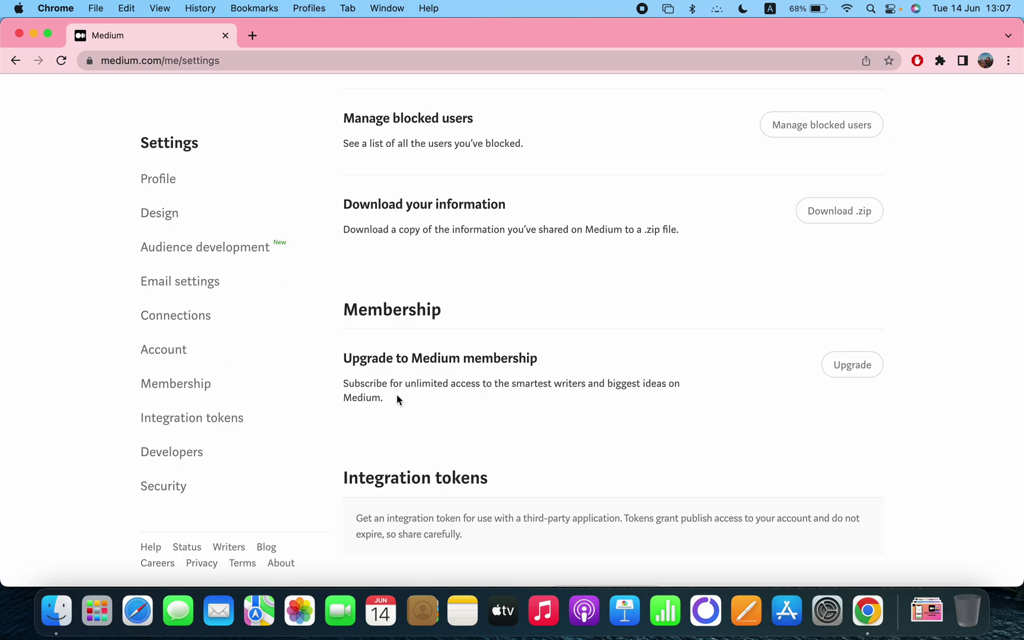
pyautogui.scroll(-9, 496, 423)
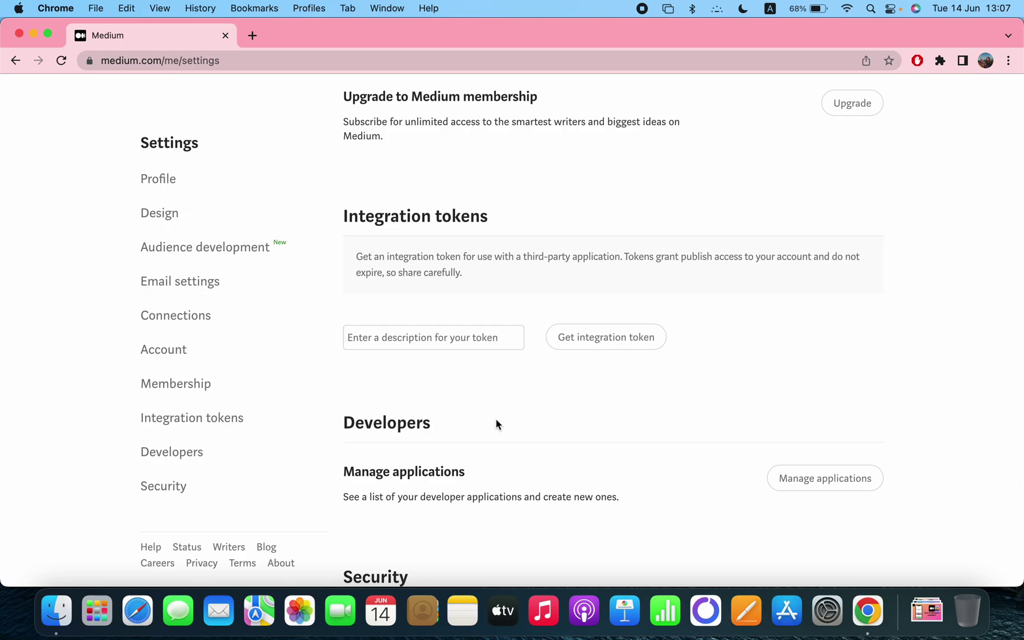
pyautogui.scroll(-8, 496, 423)
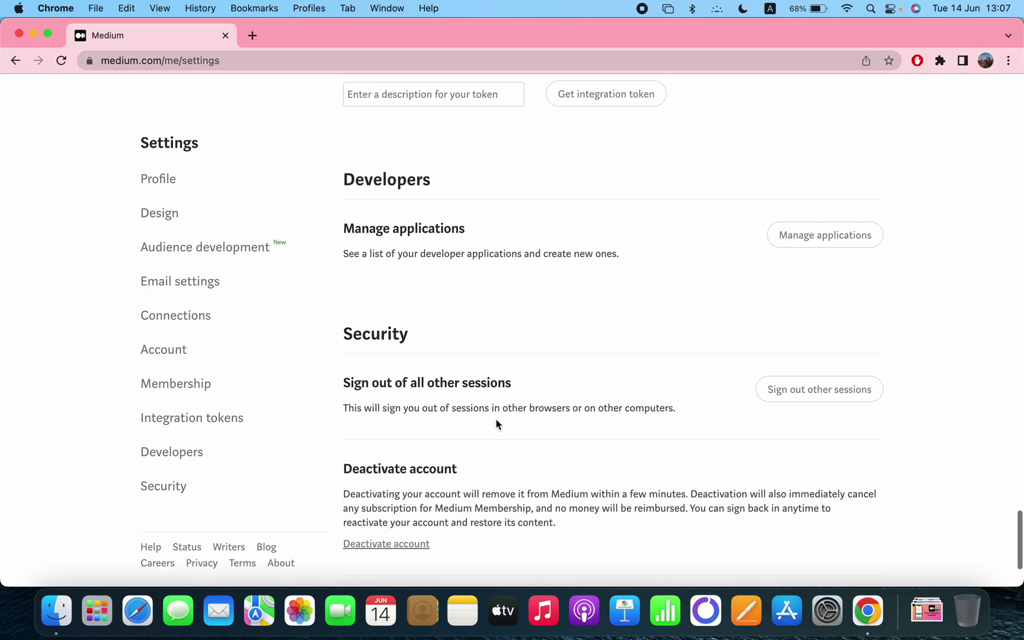
pyautogui.scroll(-4, 496, 423)
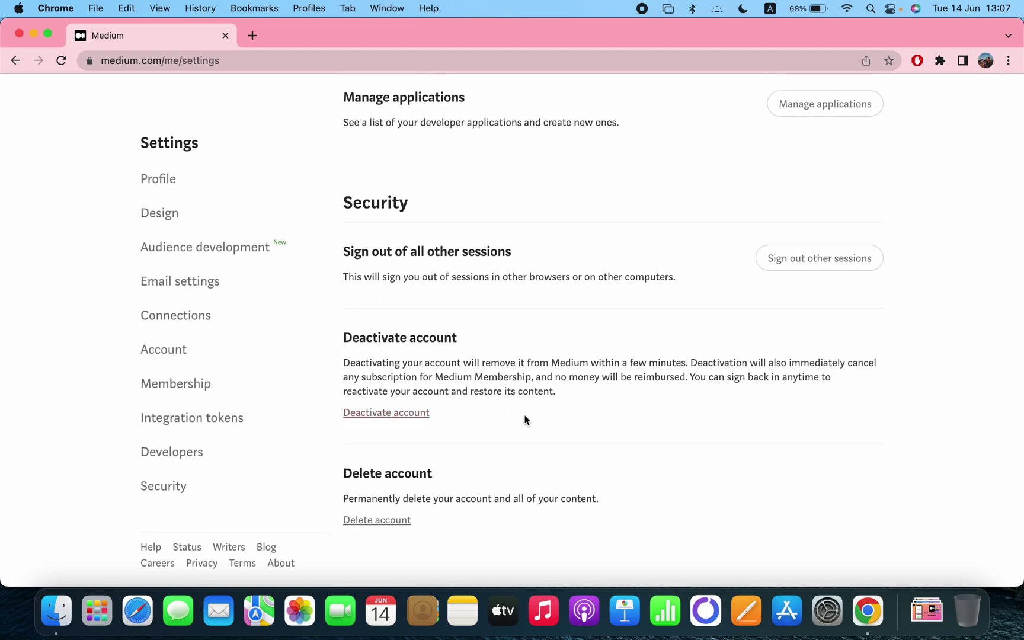